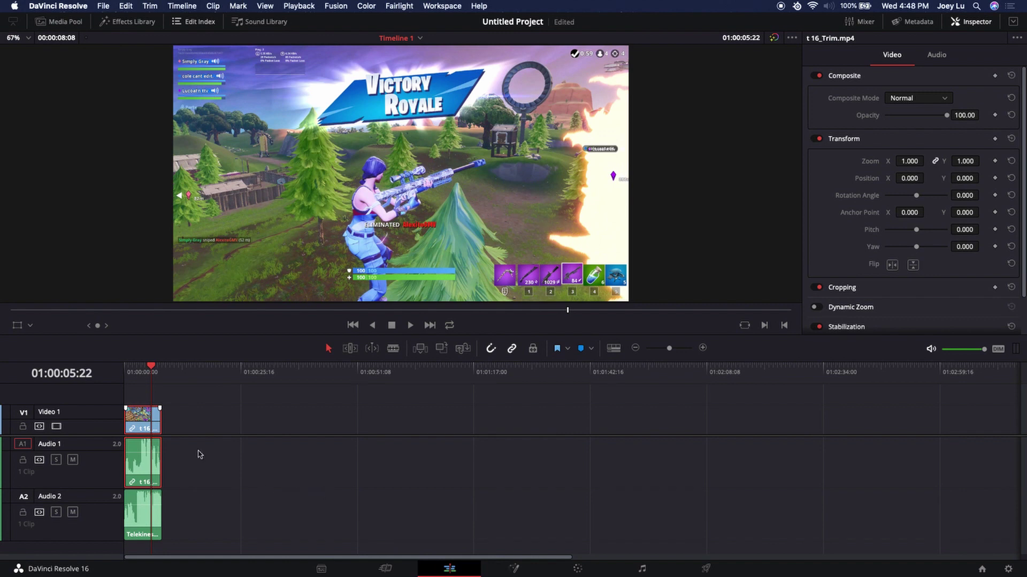
# - Scrub the Edit page playhead across the Fortnite gameplay clip to preview the footage
pyautogui.moveTo(132, 370)
pyautogui.mouseDown()
pyautogui.moveTo(159, 376)
pyautogui.moveTo(148, 374)
pyautogui.mouseUp()
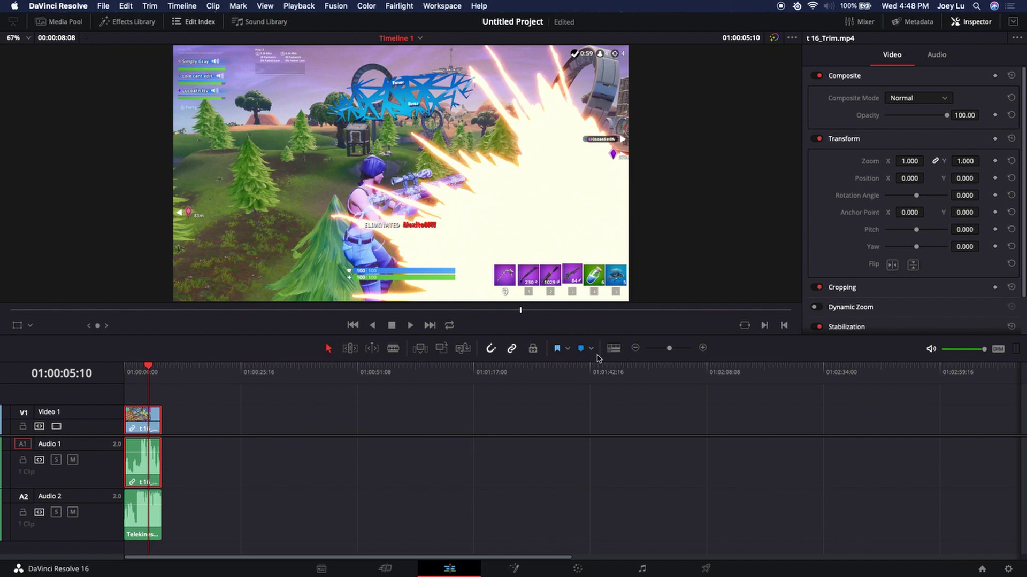
# - Try different Timeline View Options layouts and collapse the tracks to thin rows
pyautogui.click(614, 350)
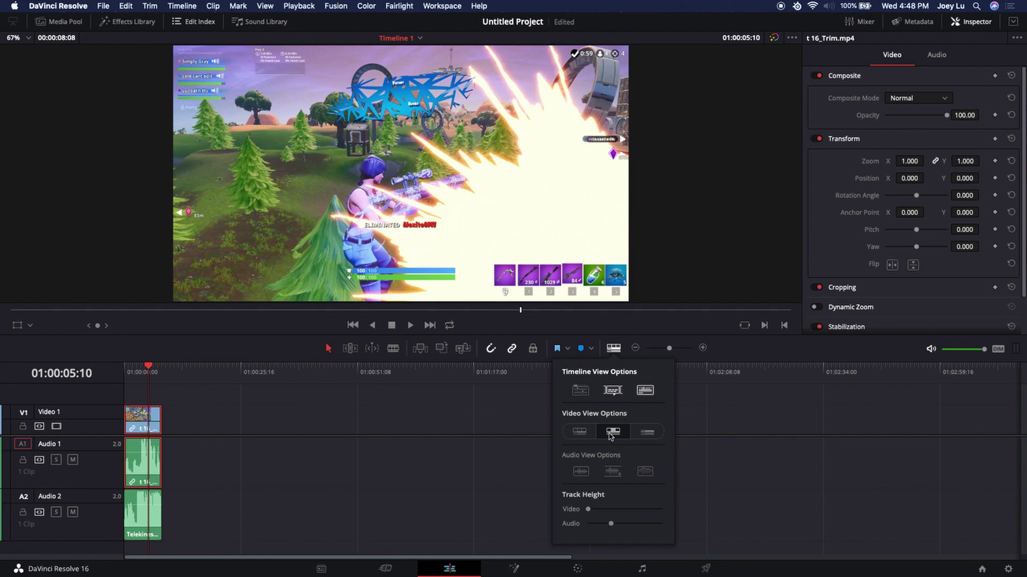
pyautogui.click(640, 391)
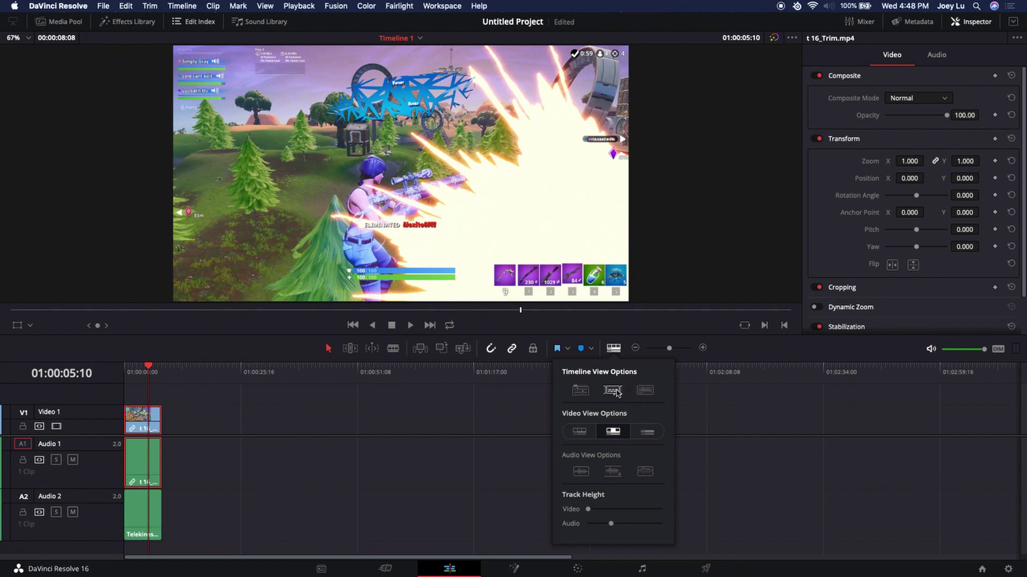
pyautogui.click(582, 393)
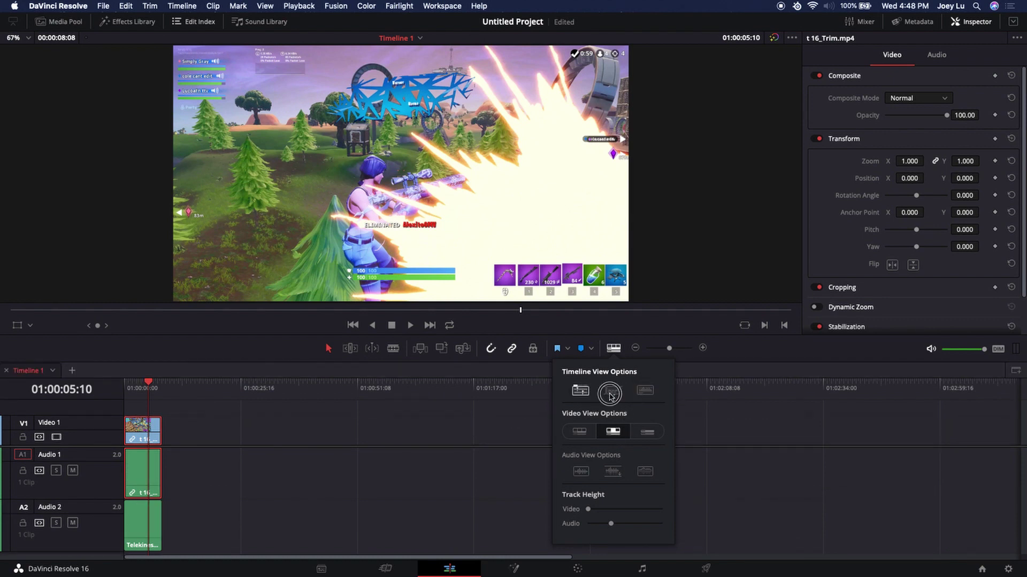
pyautogui.click(644, 390)
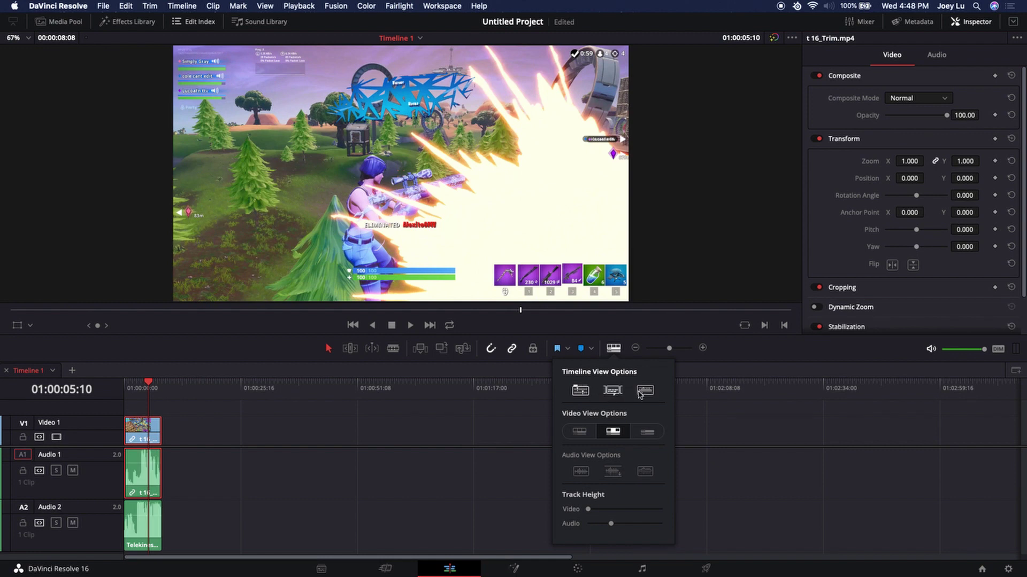
pyautogui.click(612, 390)
pyautogui.click(637, 432)
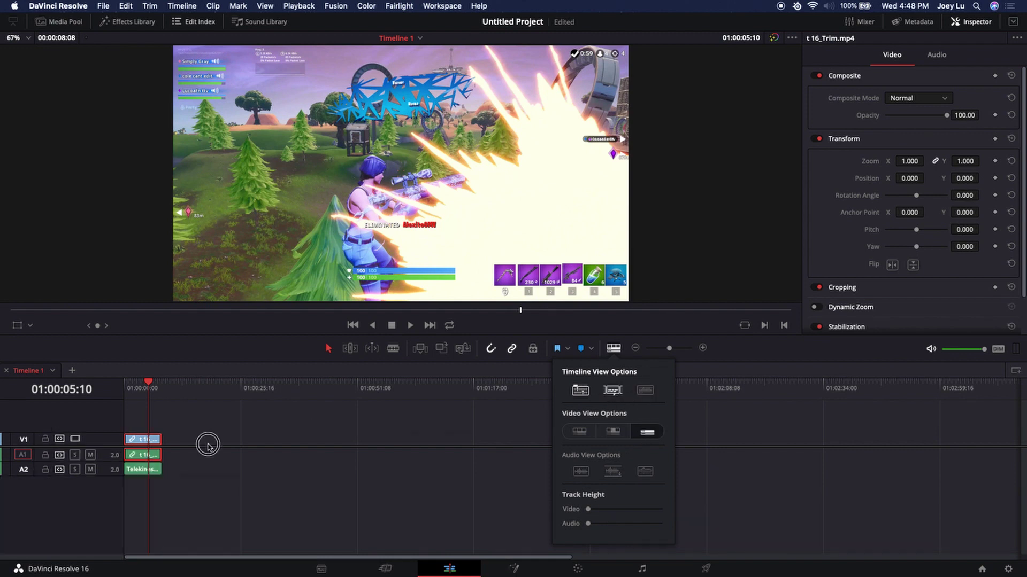
# - Restore the video thumbnail and audio waveforms, and hide the timeline tabs row
pyautogui.click(613, 349)
pyautogui.click(613, 433)
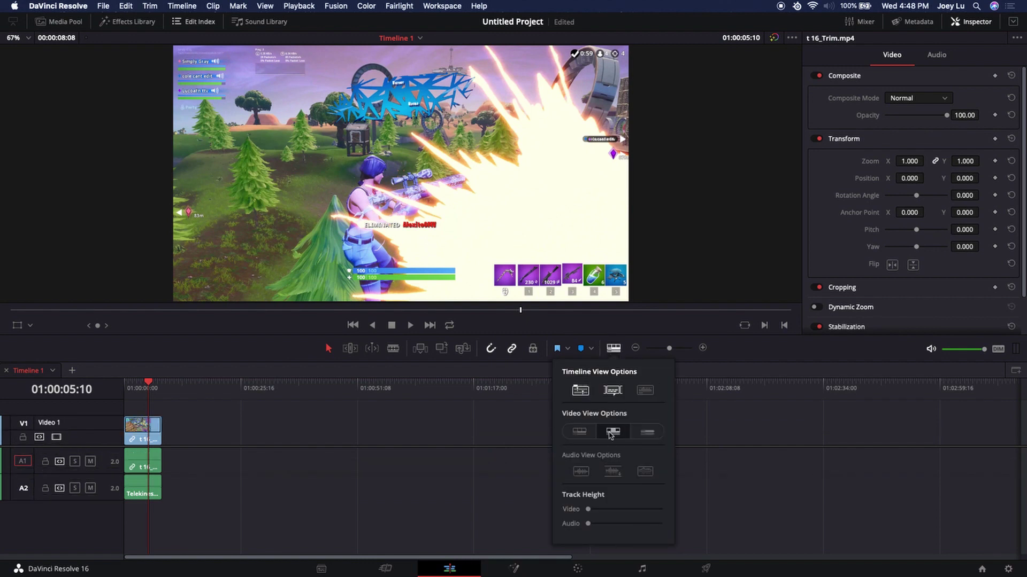
pyautogui.click(645, 390)
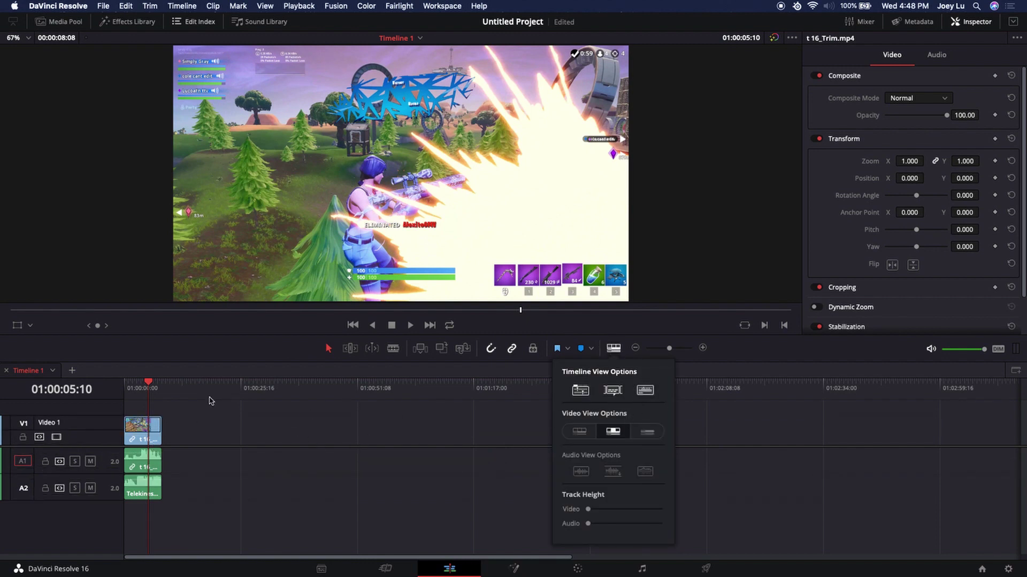
pyautogui.click(577, 393)
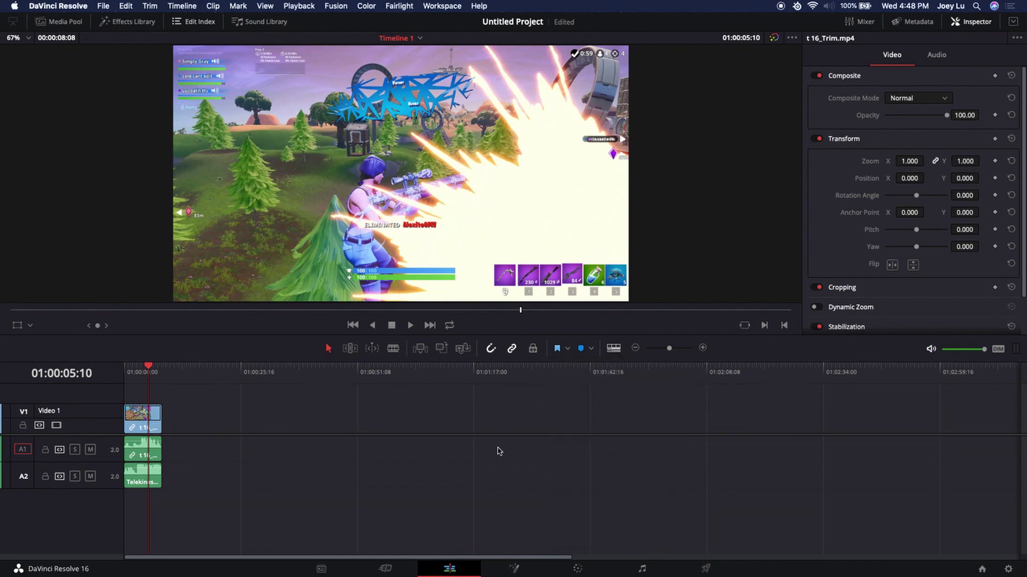
# - Scrub the clip end to end, park about two seconds in, then go to the Color page
pyautogui.click(148, 365)
pyautogui.moveTo(148, 365); pyautogui.dragTo(114, 367)
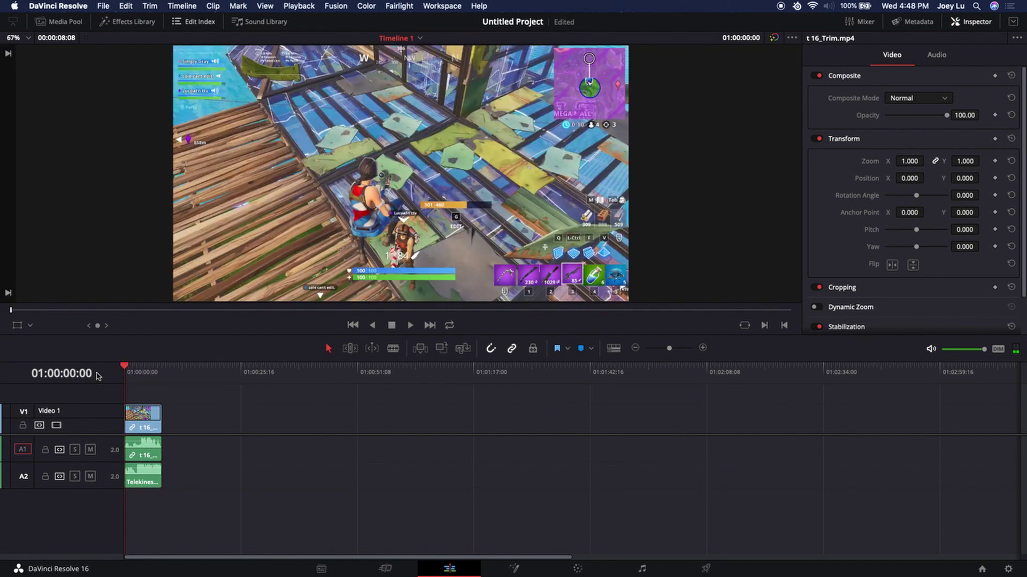
pyautogui.click(127, 370)
pyautogui.moveTo(124, 371); pyautogui.dragTo(137, 373)
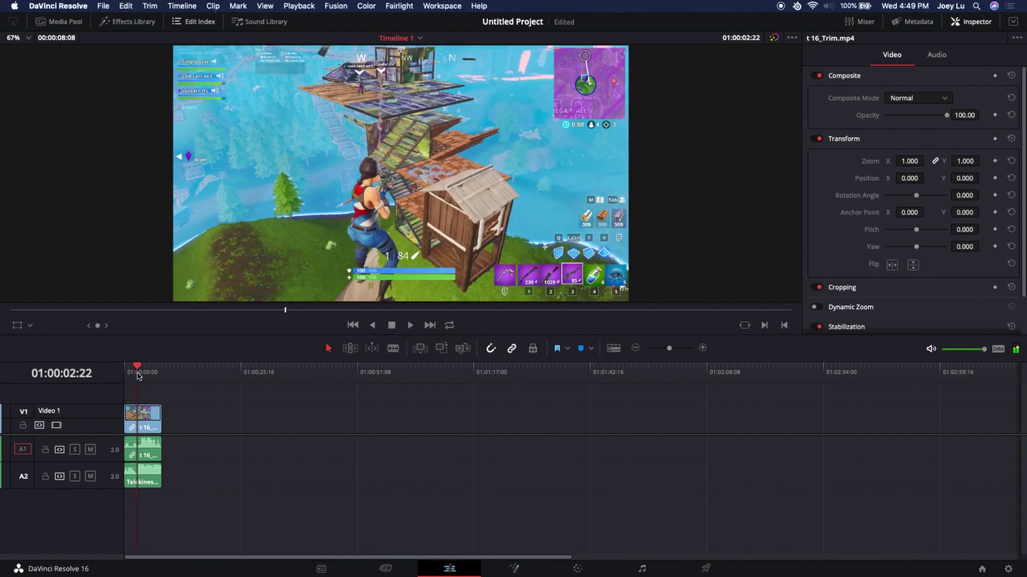
pyautogui.click(578, 568)
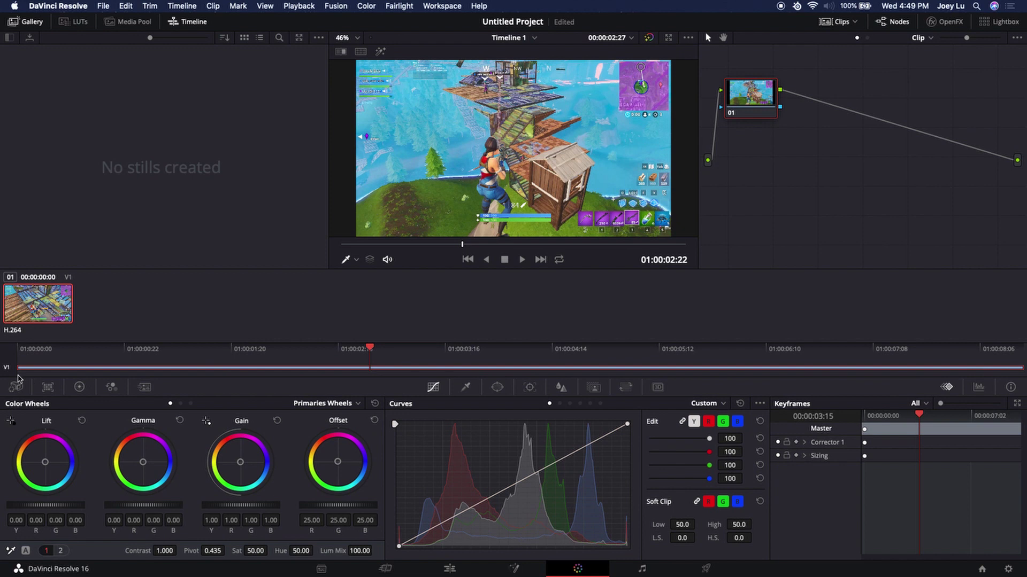
# - Scrub the Color page mini timeline, then jump back to 01:00:00:00
pyautogui.moveTo(368, 348); pyautogui.dragTo(395, 328)
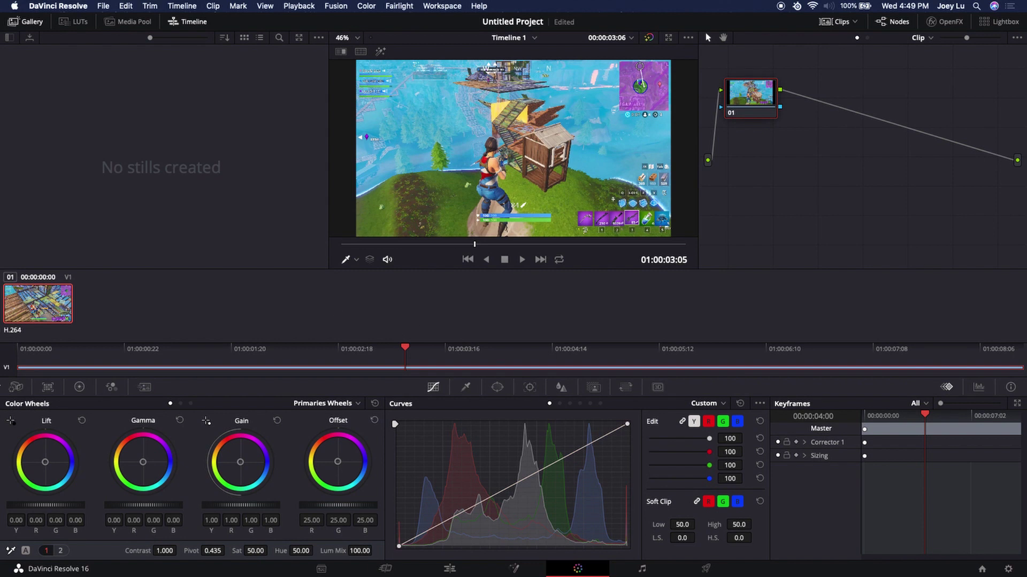
pyautogui.click(28, 347)
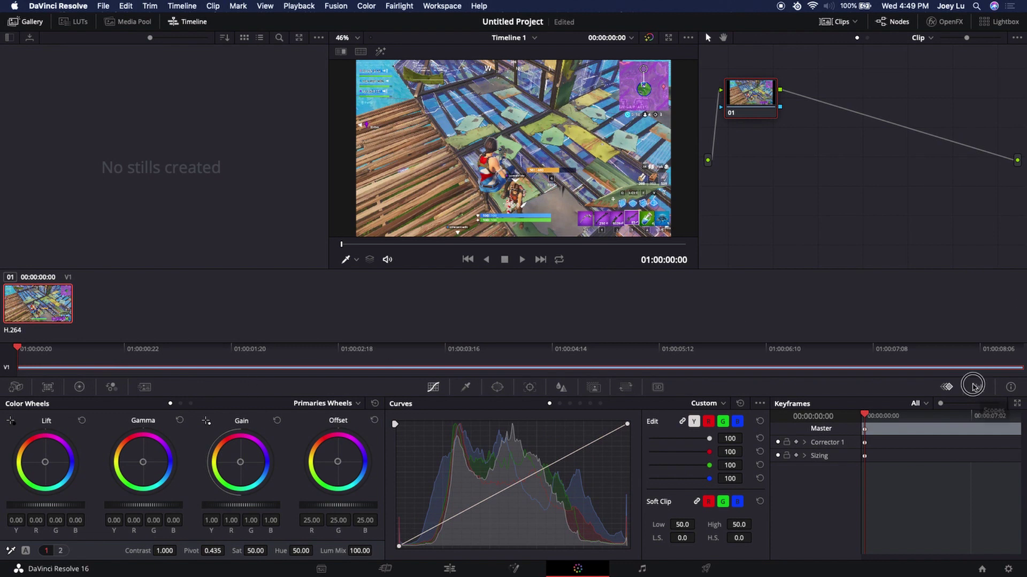
pyautogui.click(975, 388)
pyautogui.click(1011, 387)
pyautogui.click(978, 388)
pyautogui.click(960, 388)
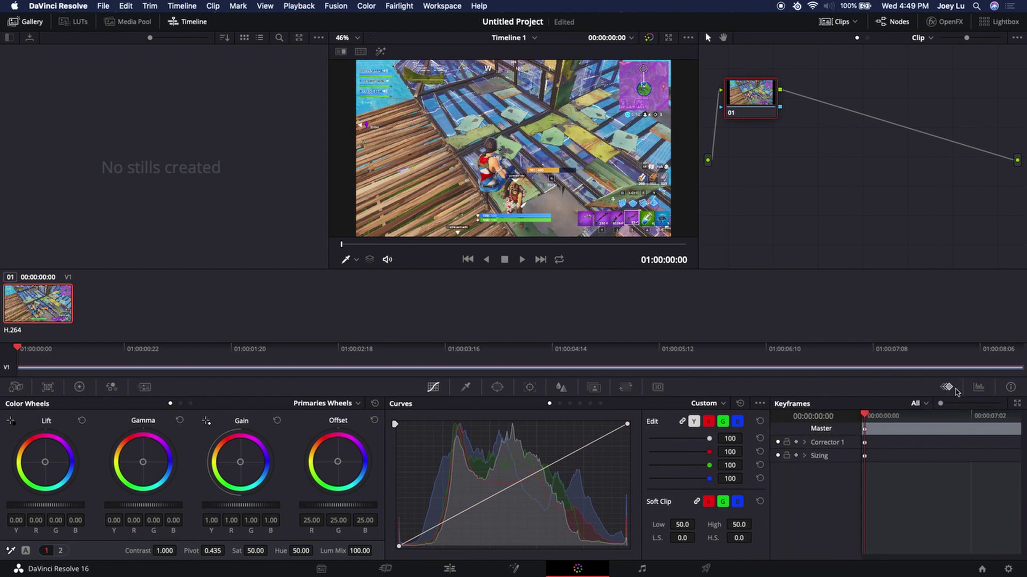
pyautogui.click(1010, 387)
pyautogui.click(978, 387)
pyautogui.click(978, 387)
pyautogui.click(978, 387)
pyautogui.click(1008, 388)
pyautogui.click(978, 387)
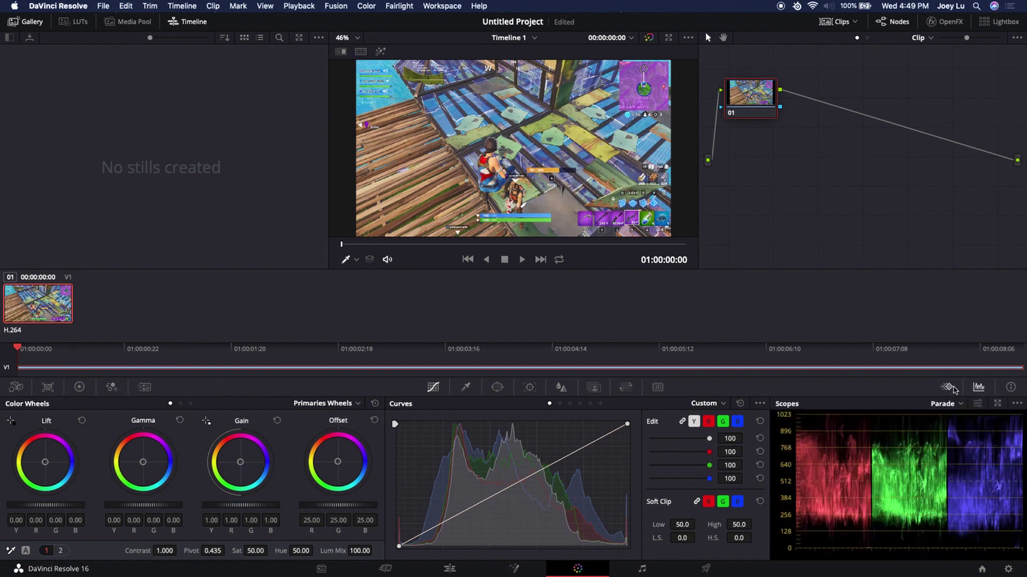
pyautogui.click(949, 388)
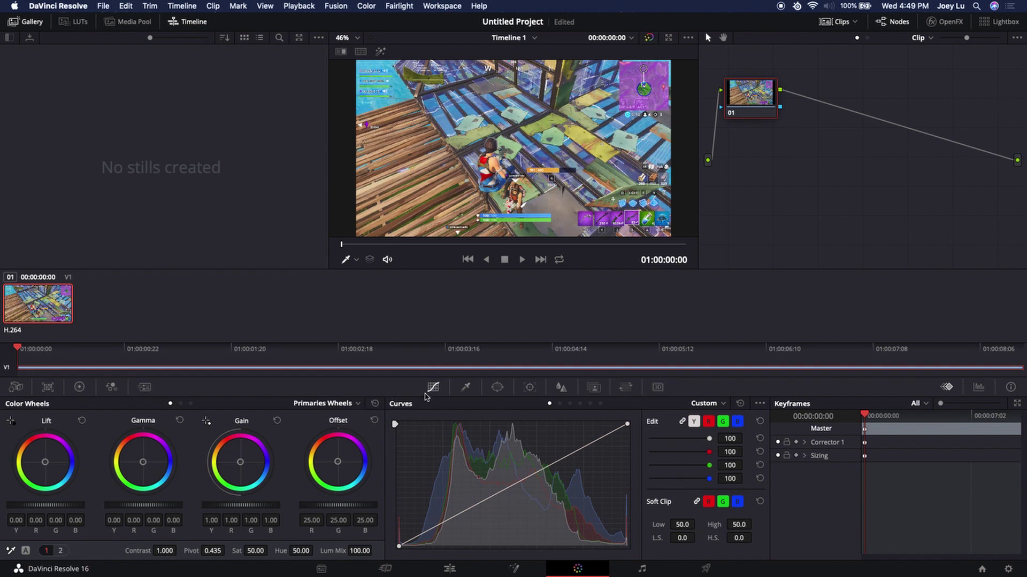
# - Cycle through the Hue Vs Hue, Sat and Lum curves, test a green hue shift, then reset it flat
pyautogui.click(433, 387)
pyautogui.click(559, 404)
pyautogui.click(569, 404)
pyautogui.click(560, 405)
pyautogui.click(569, 404)
pyautogui.click(580, 404)
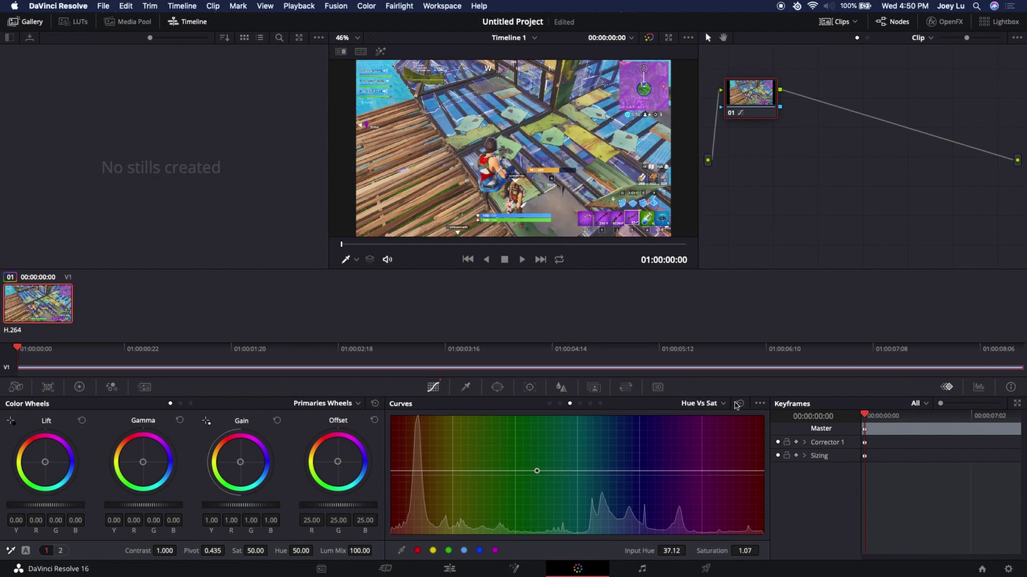
pyautogui.click(560, 404)
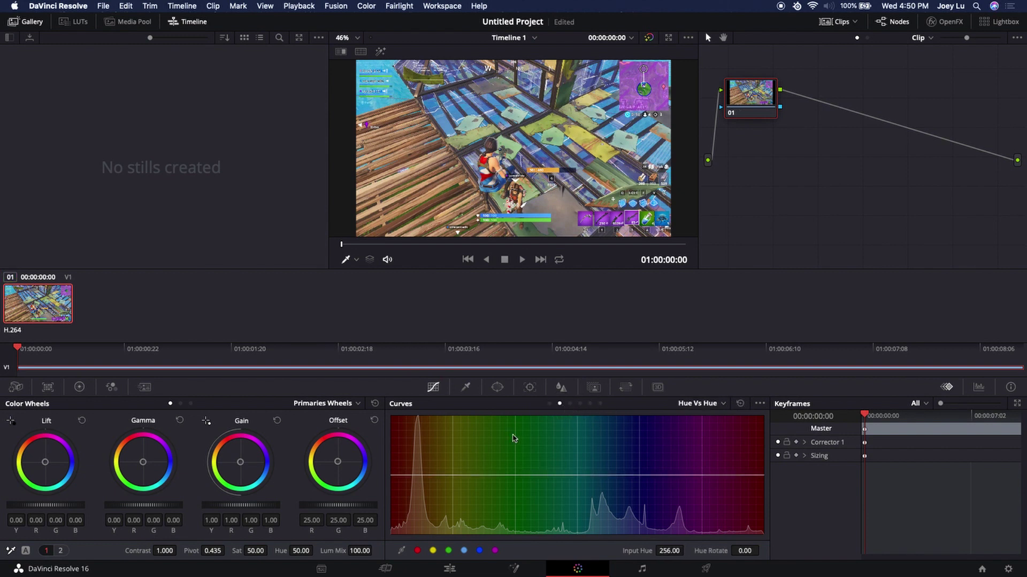
pyautogui.moveTo(661, 479); pyautogui.dragTo(653, 413)
pyautogui.click(739, 404)
# - Drag the master wheels: Lift and Gamma to -0.06, Gain to 0.95, Offset to 32.55
pyautogui.moveTo(54, 505); pyautogui.dragTo(3, 506)
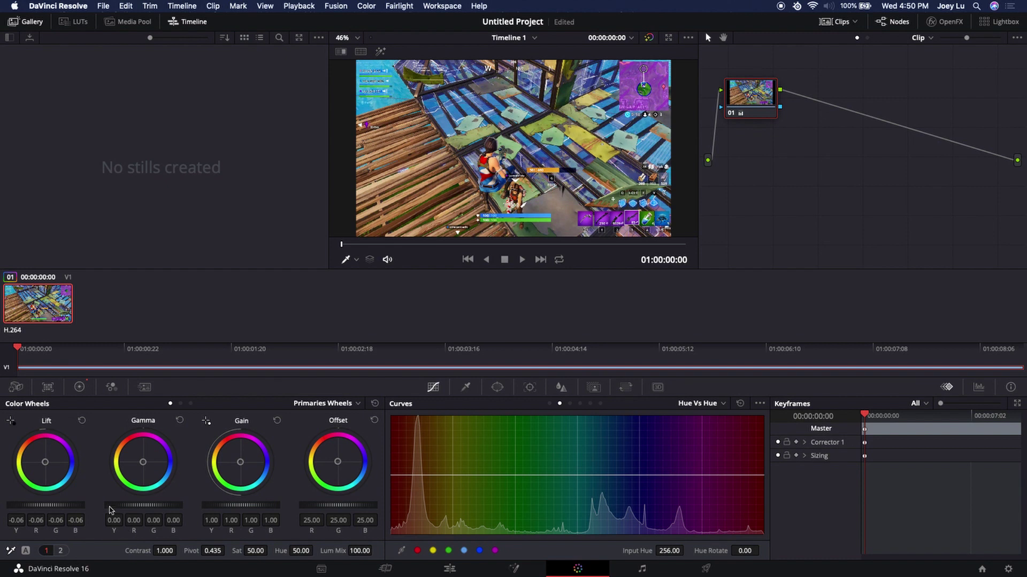
pyautogui.moveTo(183, 500); pyautogui.dragTo(156, 516)
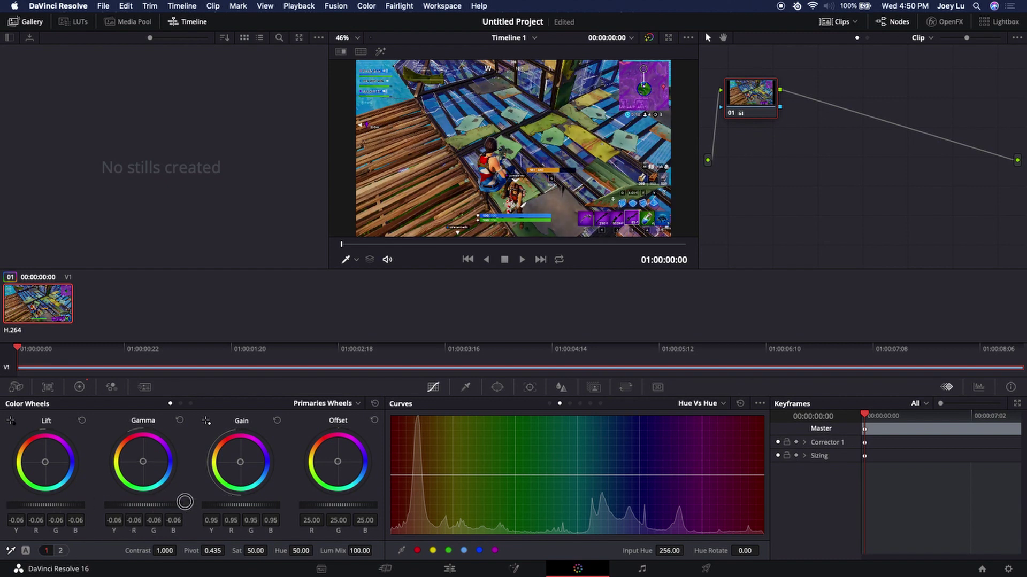
pyautogui.moveTo(233, 505)
pyautogui.mouseDown()
pyautogui.moveTo(253, 507)
pyautogui.moveTo(214, 508)
pyautogui.mouseUp()
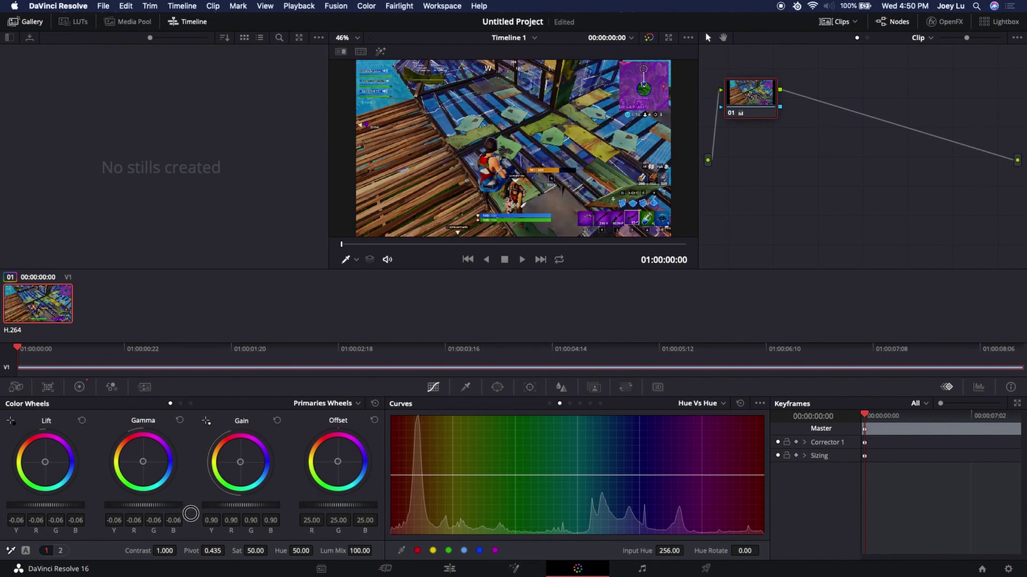
pyautogui.moveTo(340, 508); pyautogui.dragTo(474, 508)
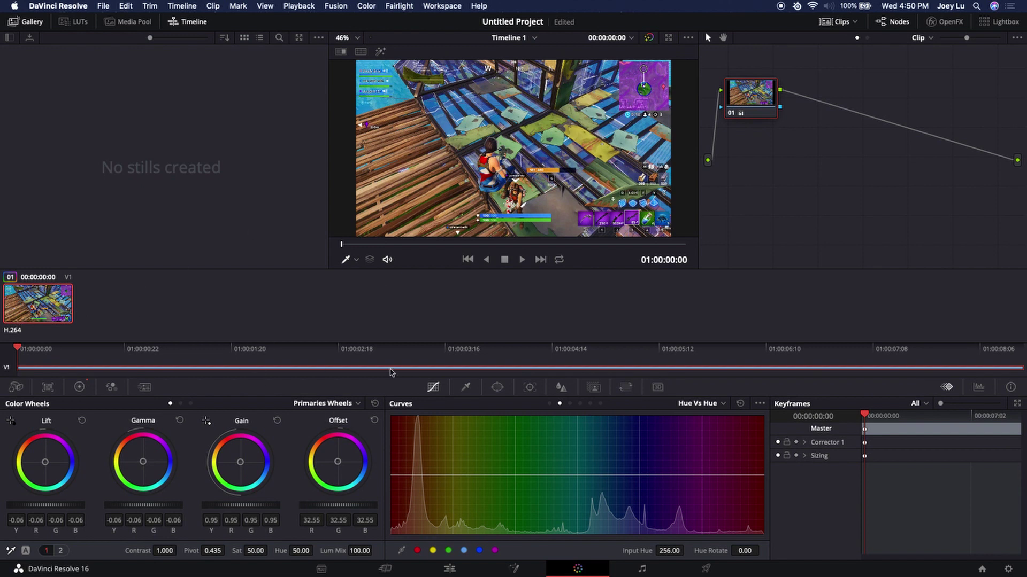
# - Briefly play the graded clip, return to its start, and keyframe the Corrector 1 grade
pyautogui.press('space')
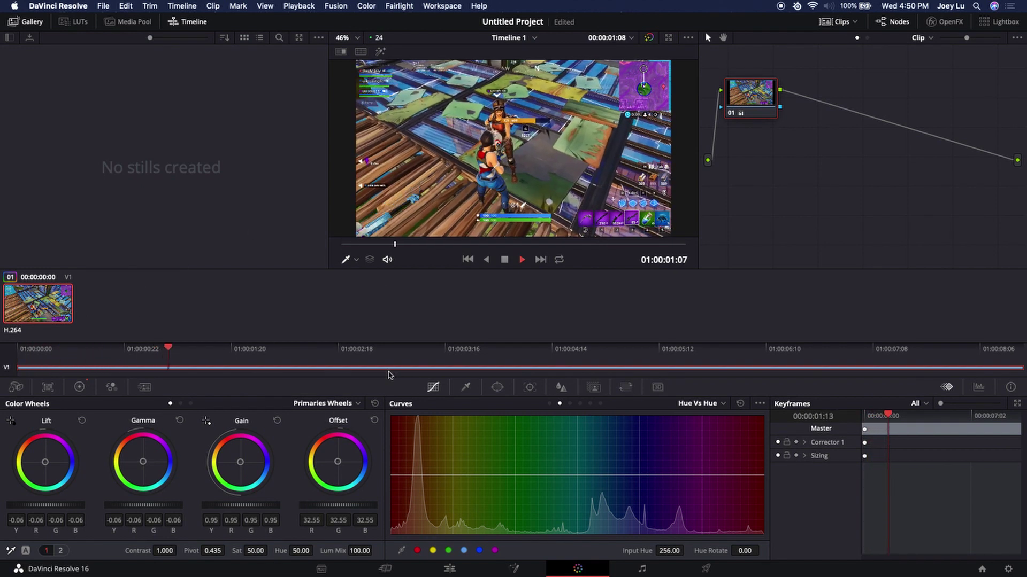
pyautogui.press('space')
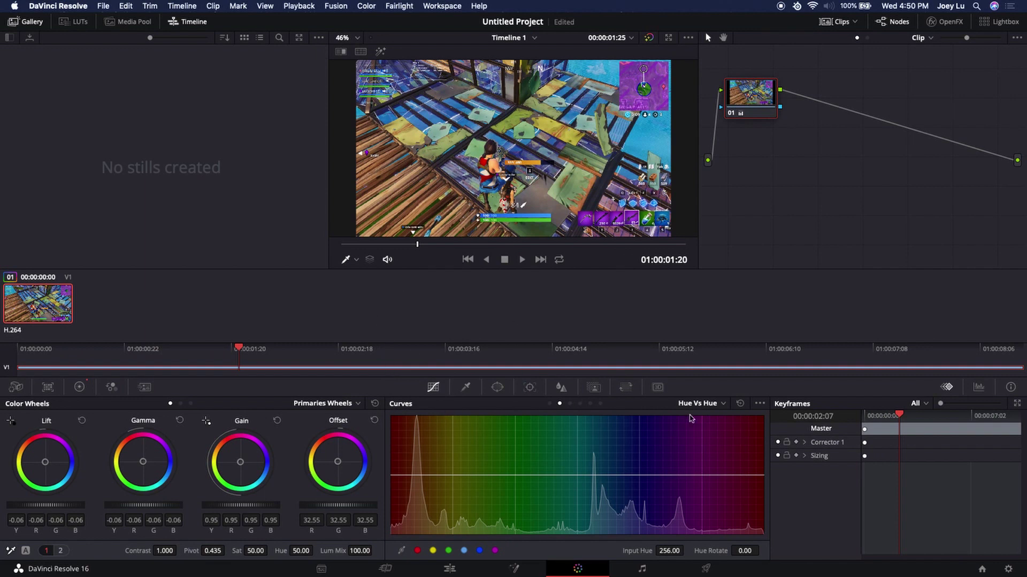
pyautogui.click(900, 414)
pyautogui.moveTo(910, 409); pyautogui.dragTo(869, 435)
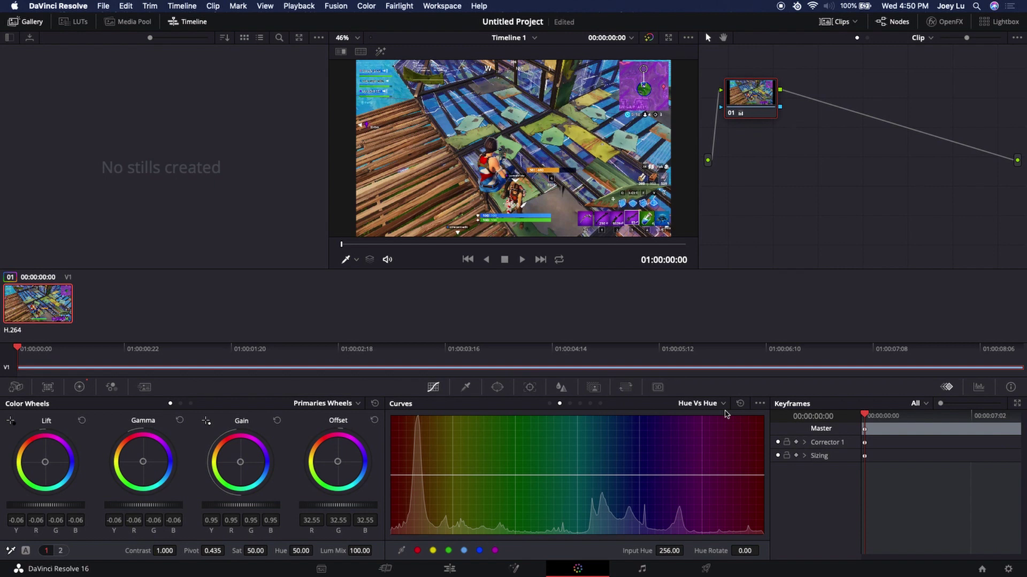
pyautogui.click(796, 444)
# - Play and scrub through the graded clip, pausing around four seconds in
pyautogui.moveTo(862, 416); pyautogui.dragTo(832, 422)
pyautogui.press('space')
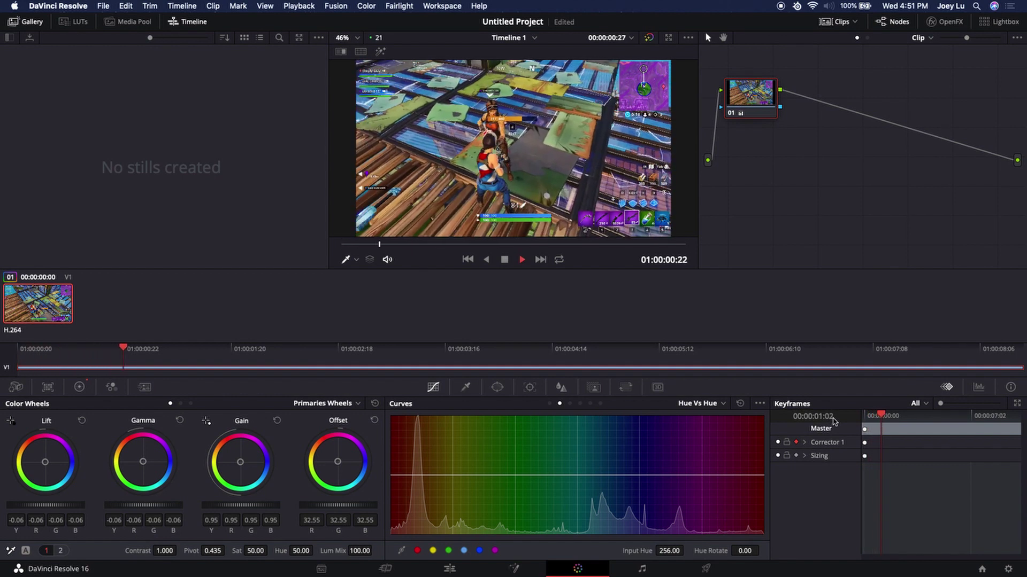
pyautogui.press('space')
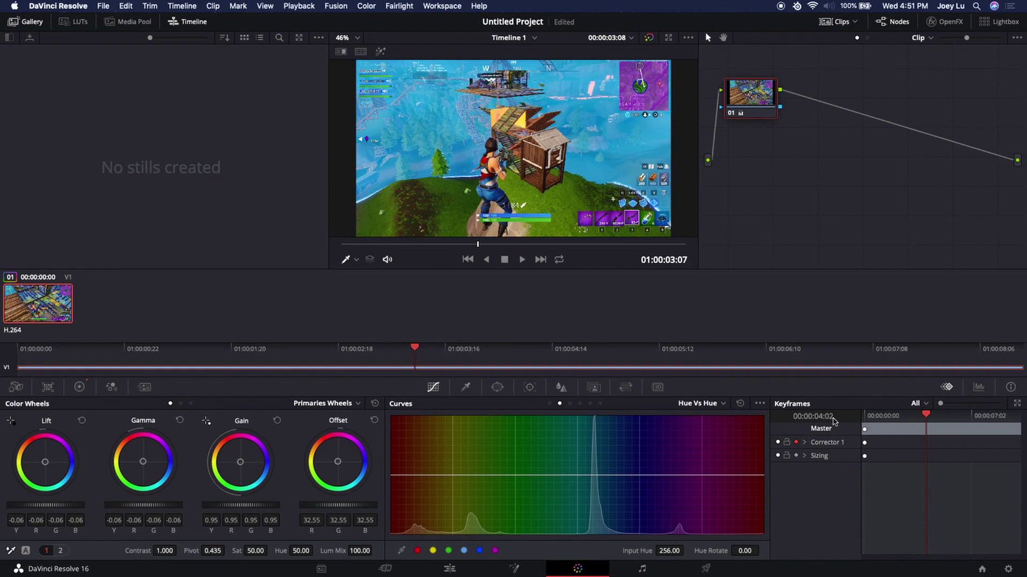
pyautogui.press('space')
pyautogui.press('space')
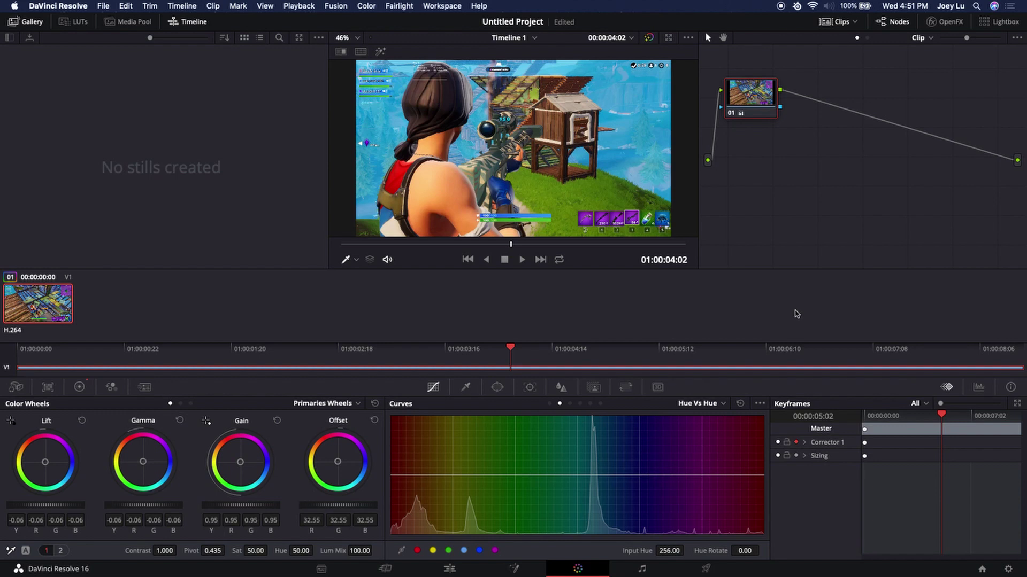
pyautogui.moveTo(941, 414); pyautogui.dragTo(848, 411)
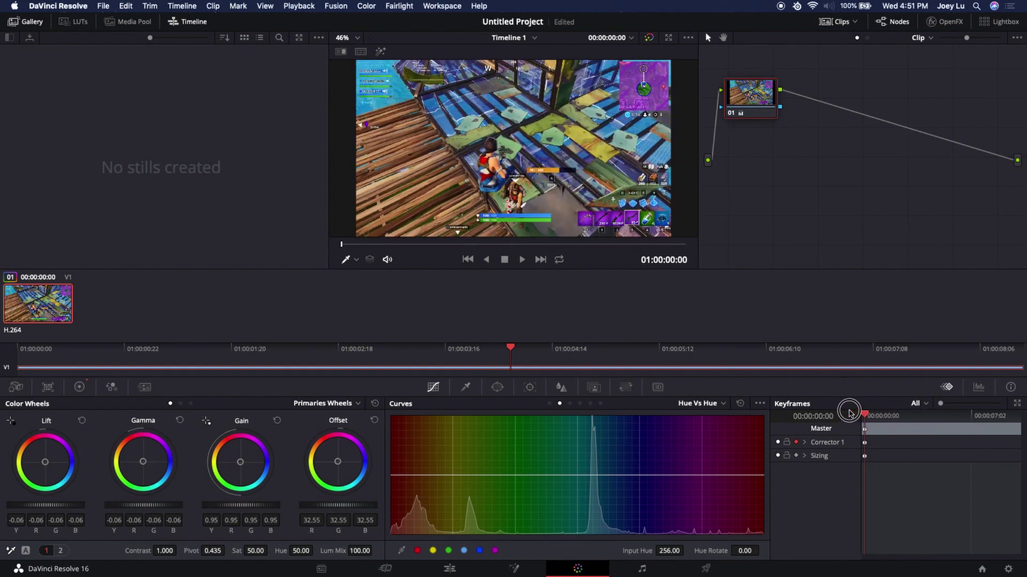